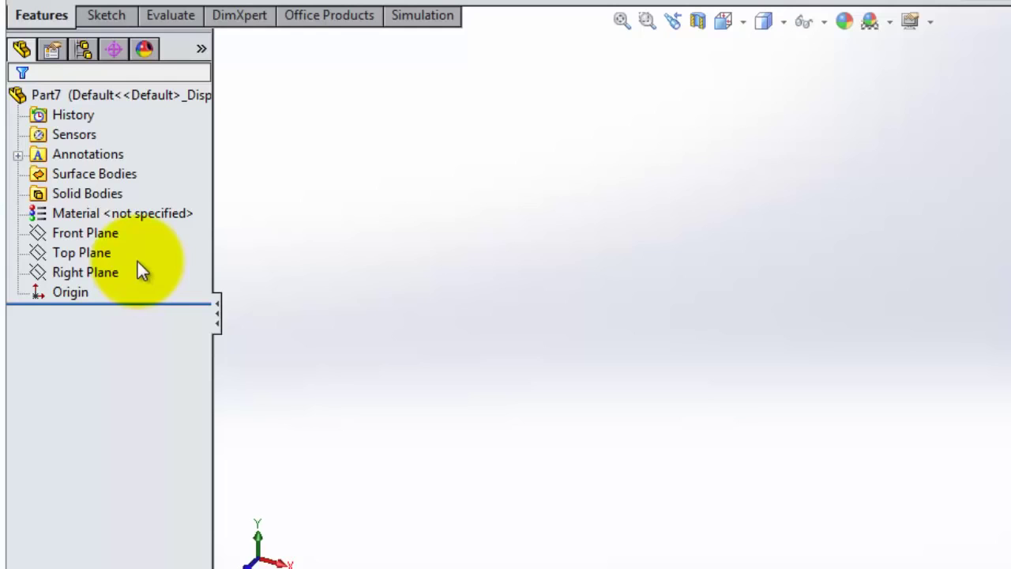
Step: Highlight the Front, Top and Right planes and the Origin in turn to show their positions
click(108, 234)
click(107, 274)
click(103, 253)
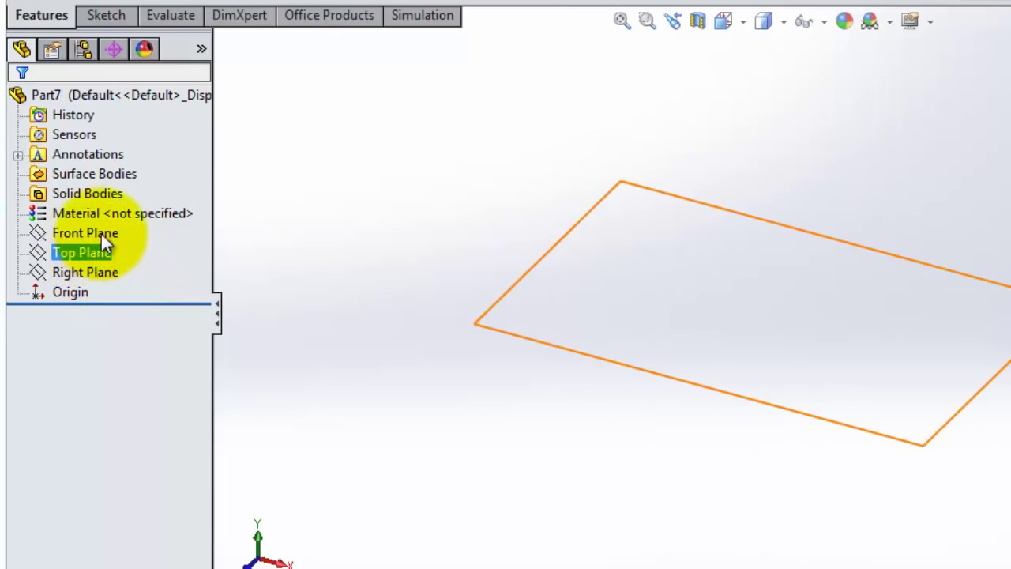
click(101, 233)
click(103, 252)
click(101, 233)
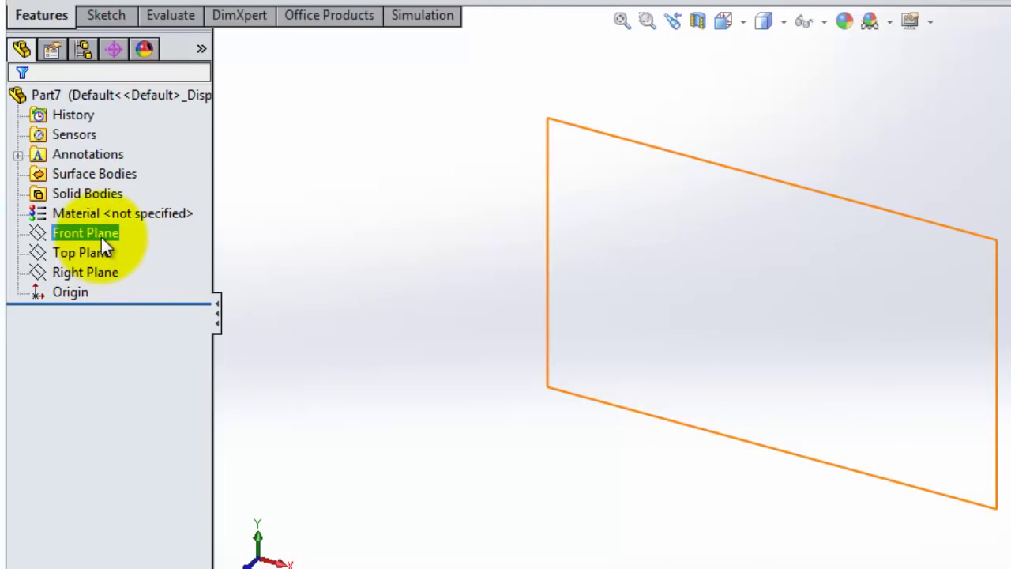
click(101, 253)
click(100, 273)
click(95, 253)
click(92, 236)
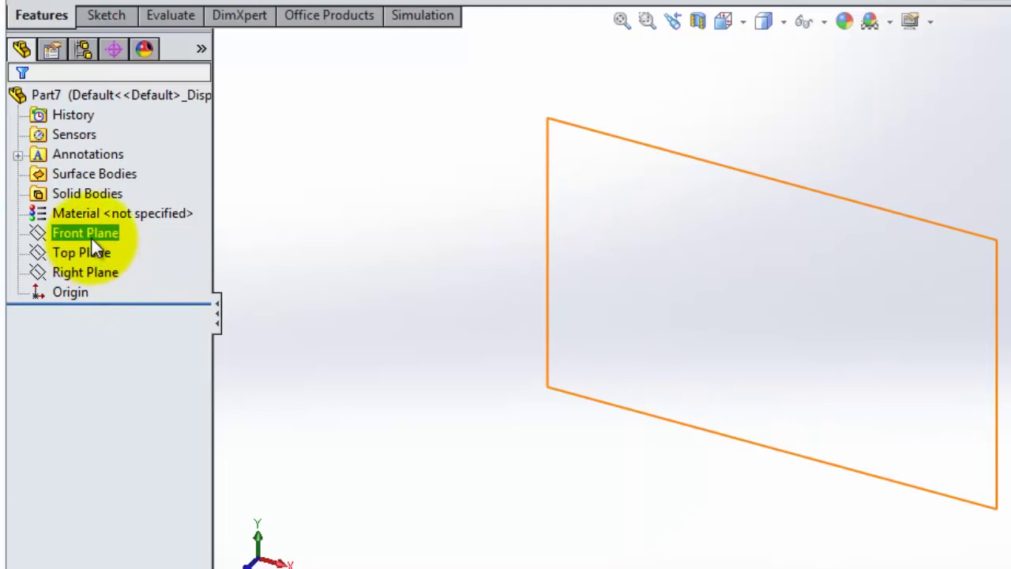
click(95, 253)
click(96, 272)
click(75, 293)
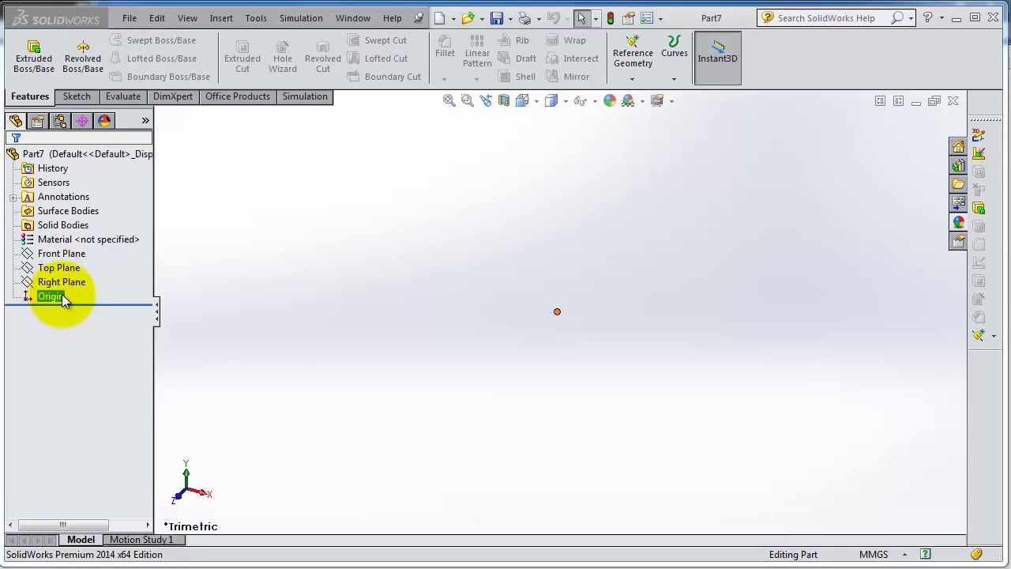
click(60, 268)
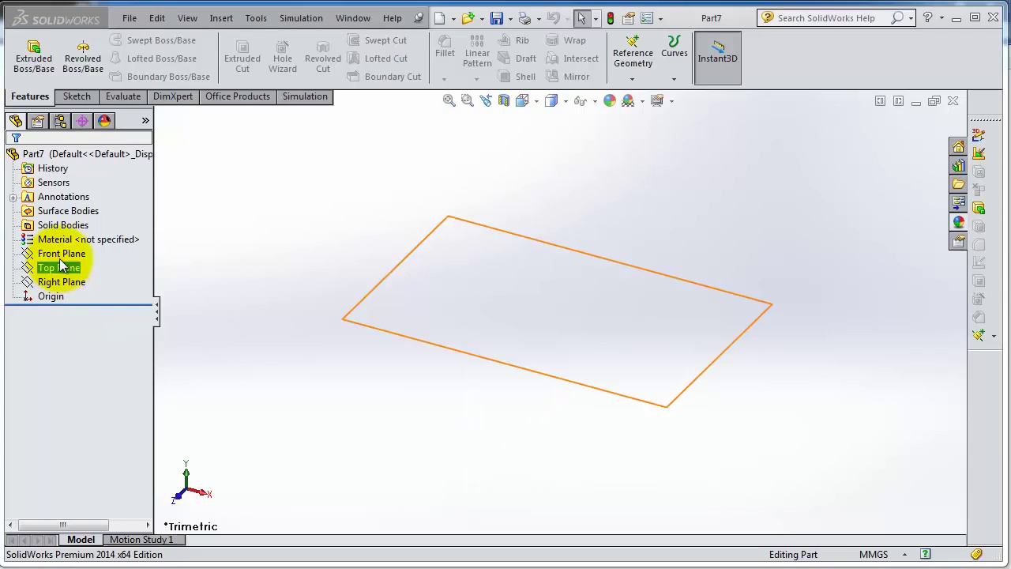
click(61, 254)
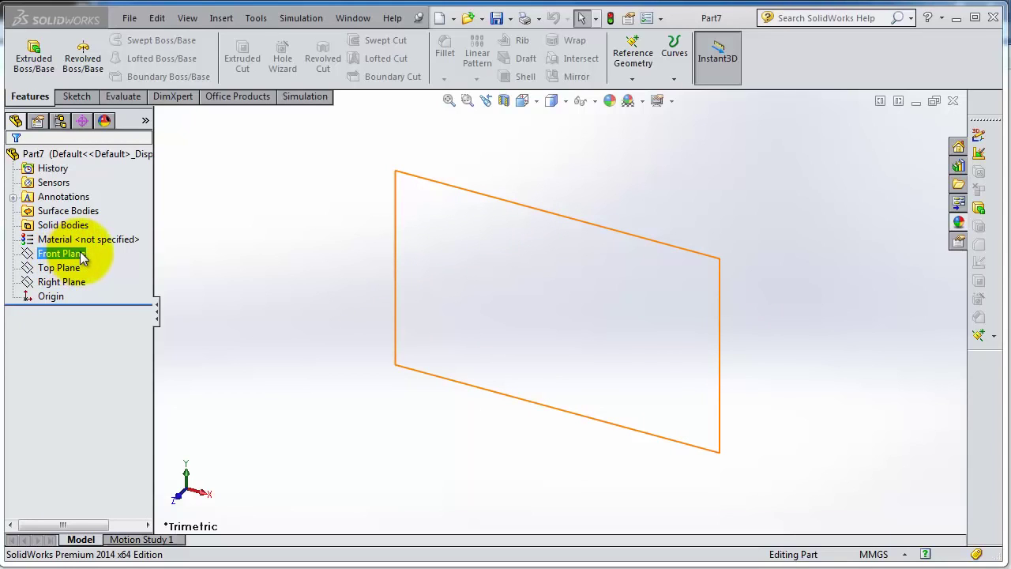
click(72, 269)
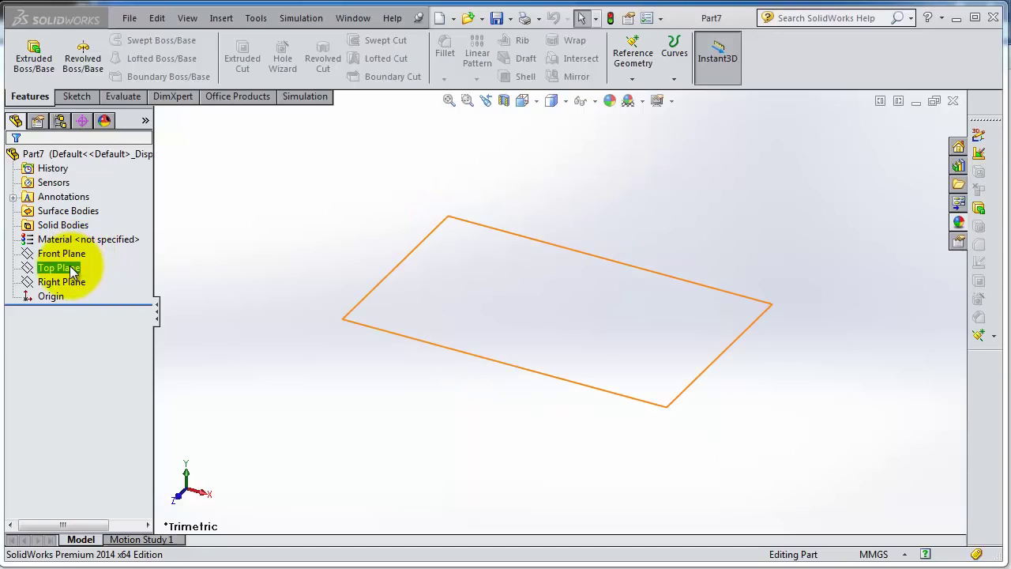
click(73, 282)
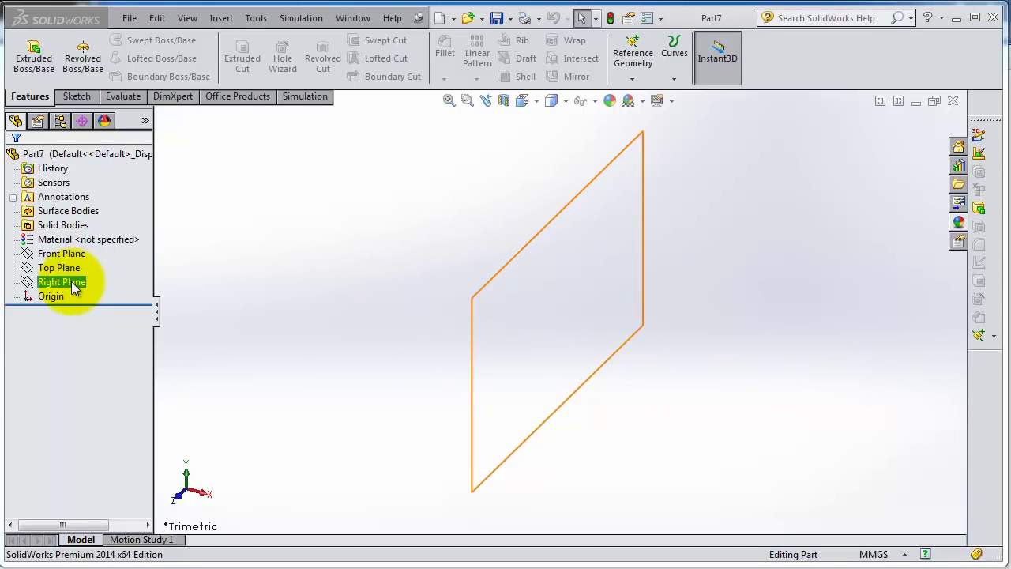
click(73, 268)
click(74, 254)
click(71, 270)
click(70, 282)
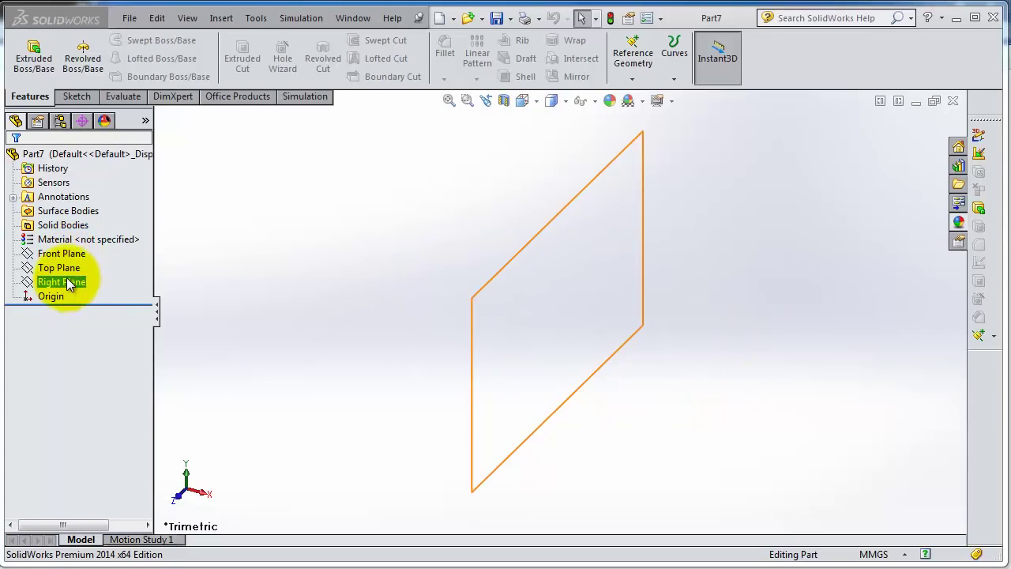
click(68, 254)
click(71, 282)
click(69, 254)
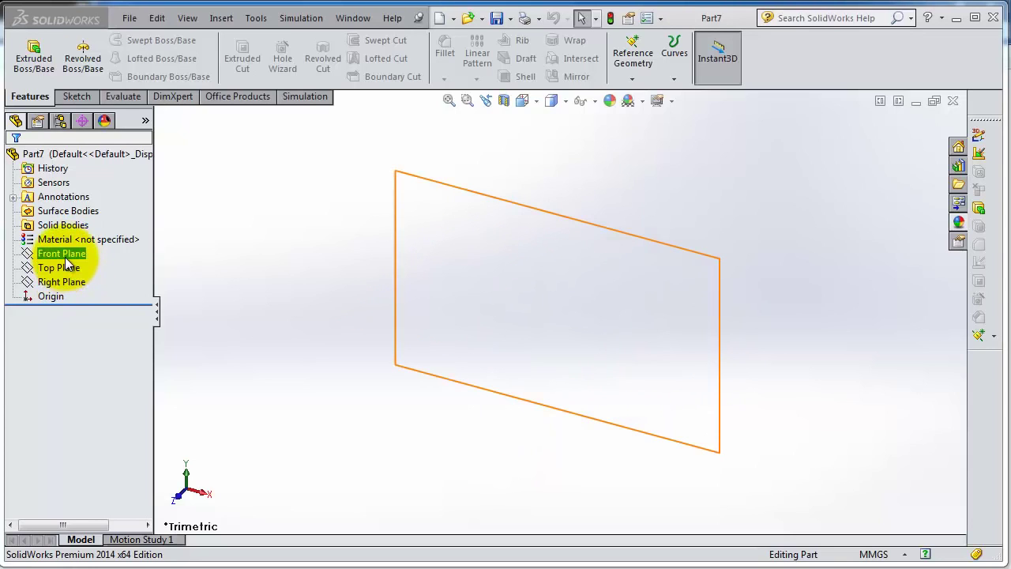
click(69, 269)
click(69, 282)
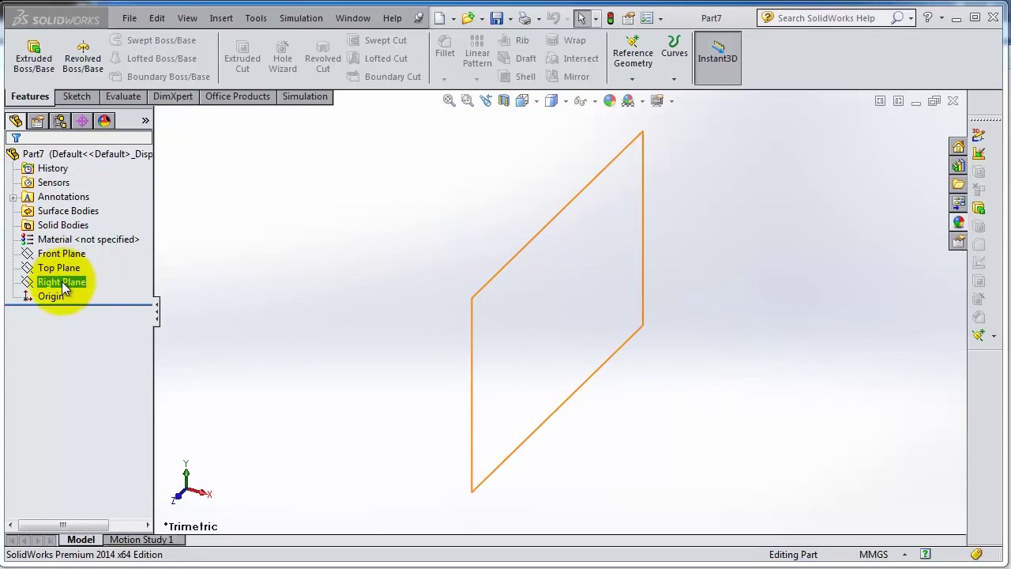
click(53, 296)
click(65, 268)
click(63, 254)
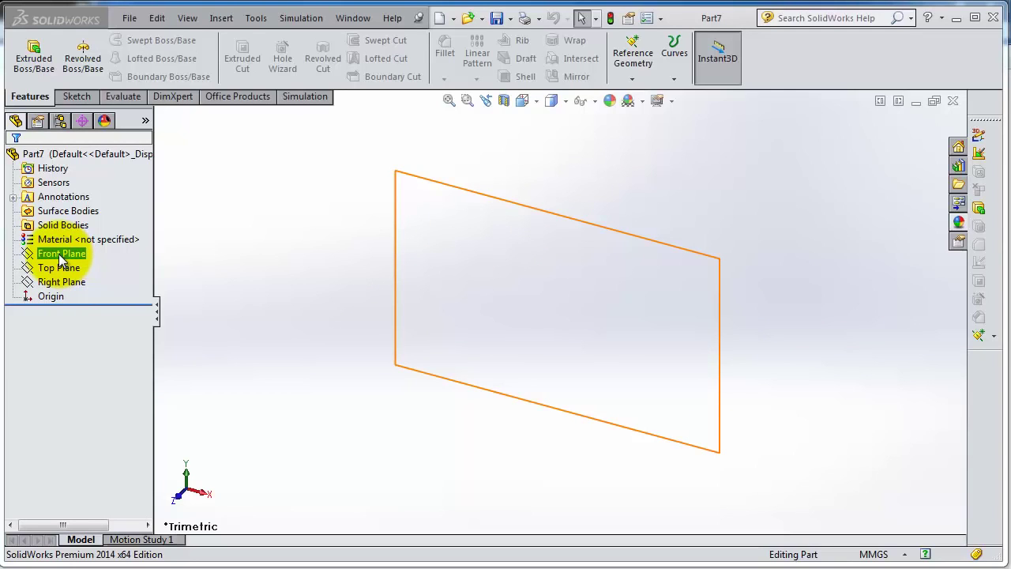
click(58, 267)
click(60, 282)
click(57, 255)
Step: Select the Front Plane and start a new sketch, Sketch1, on it
click(95, 252)
click(72, 253)
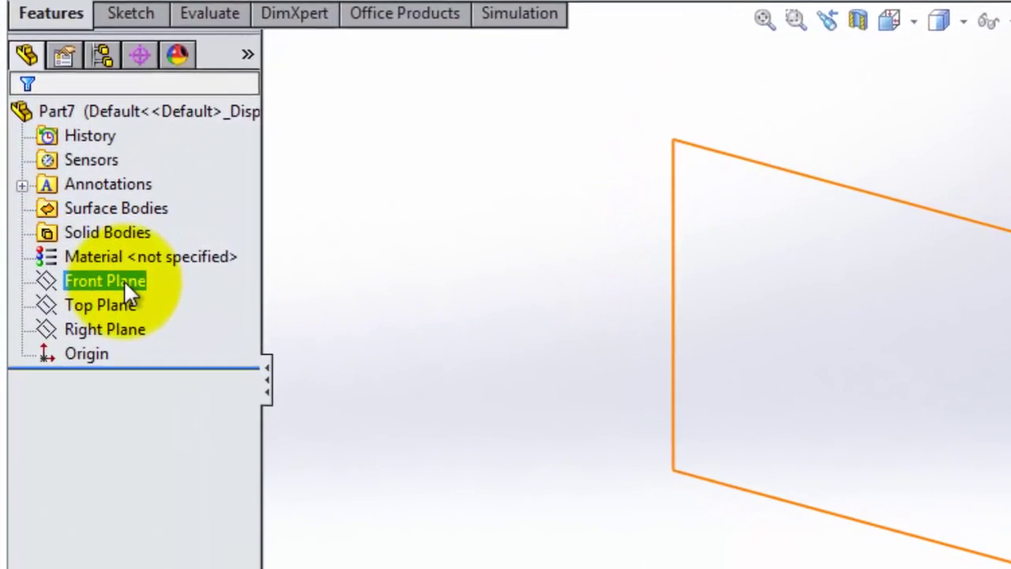
click(124, 280)
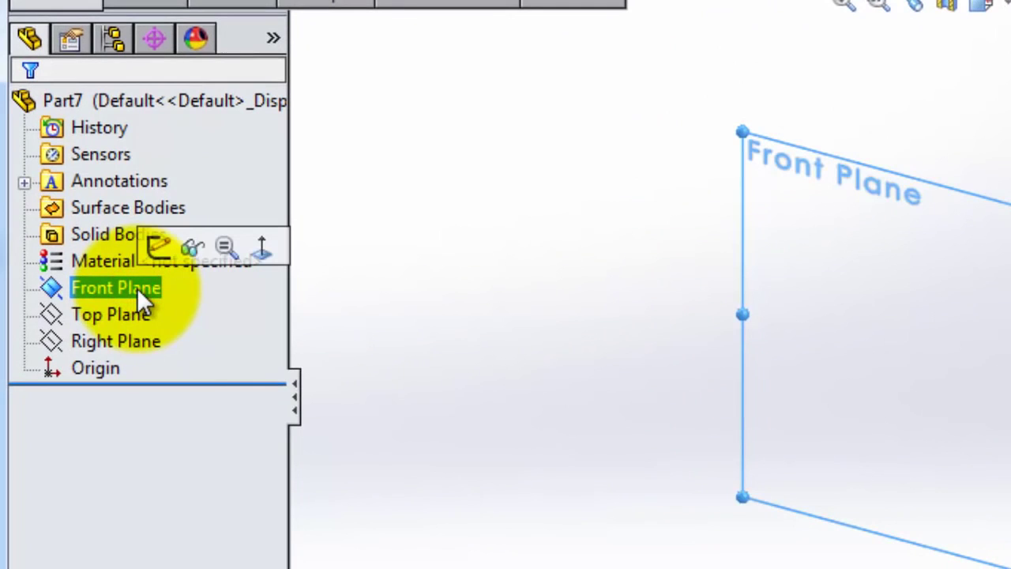
click(161, 251)
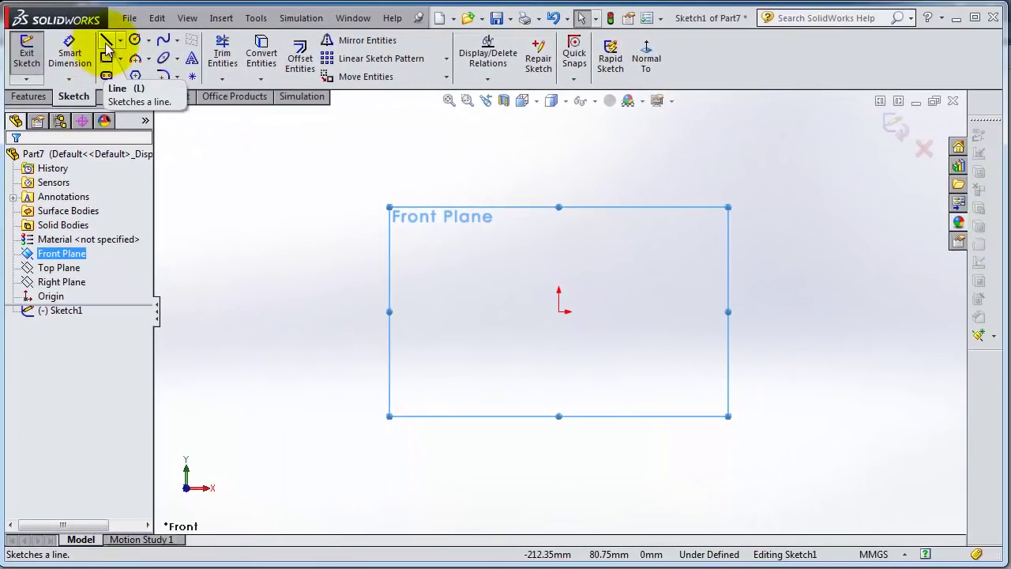
Step: Draw a line from the origin diagonally up to the upper right, then return to selecting
click(108, 46)
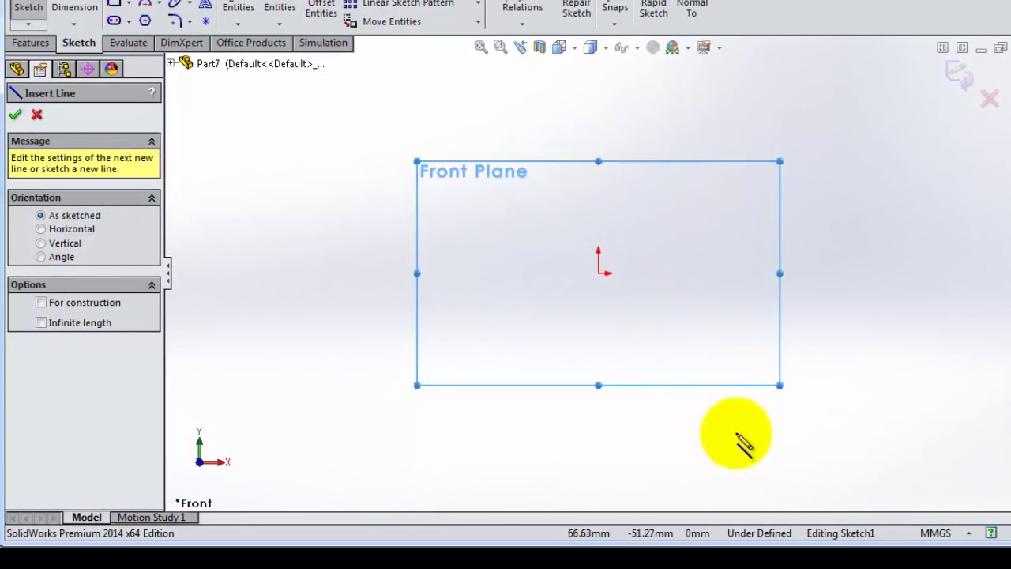
click(600, 272)
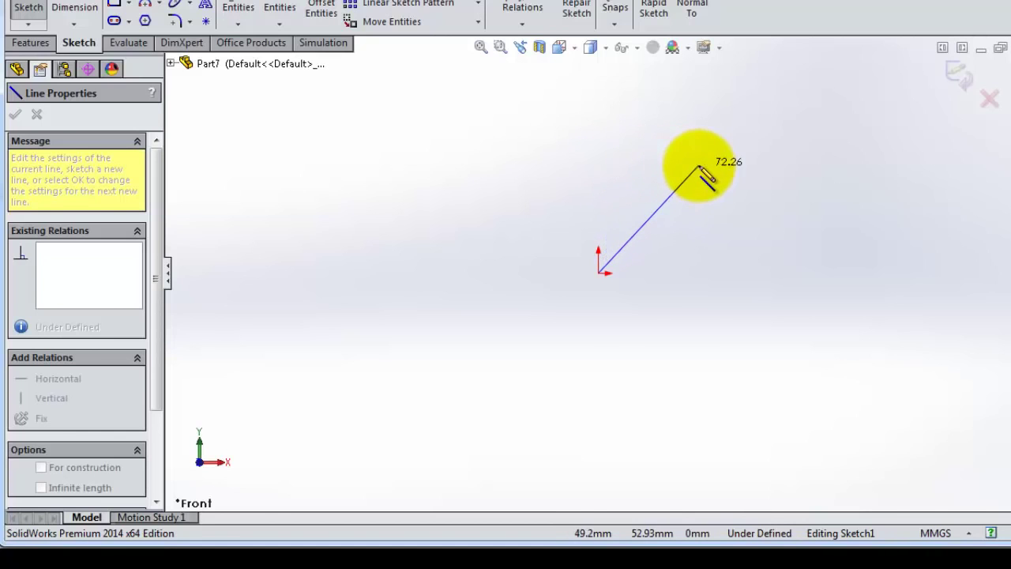
click(740, 109)
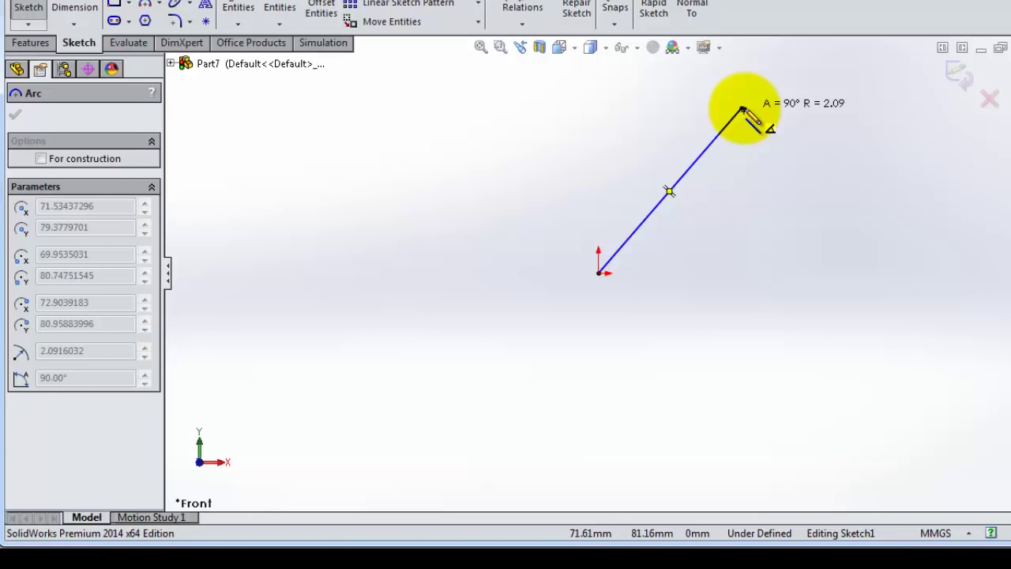
right_click(744, 109)
click(763, 119)
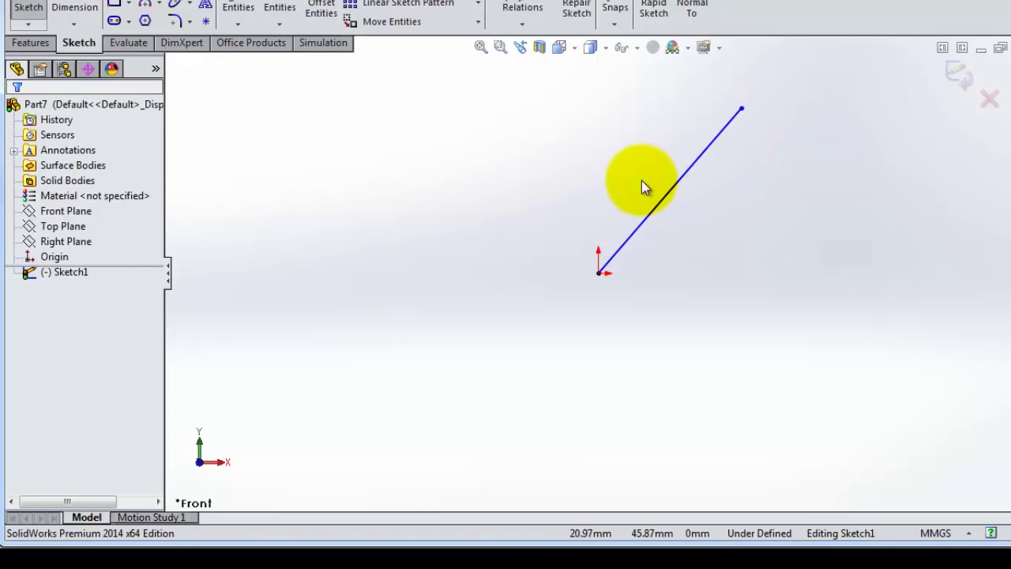
Step: Draw a line from the upper left to the diagonal's midpoint, then a perpendicular line down-right
click(112, 3)
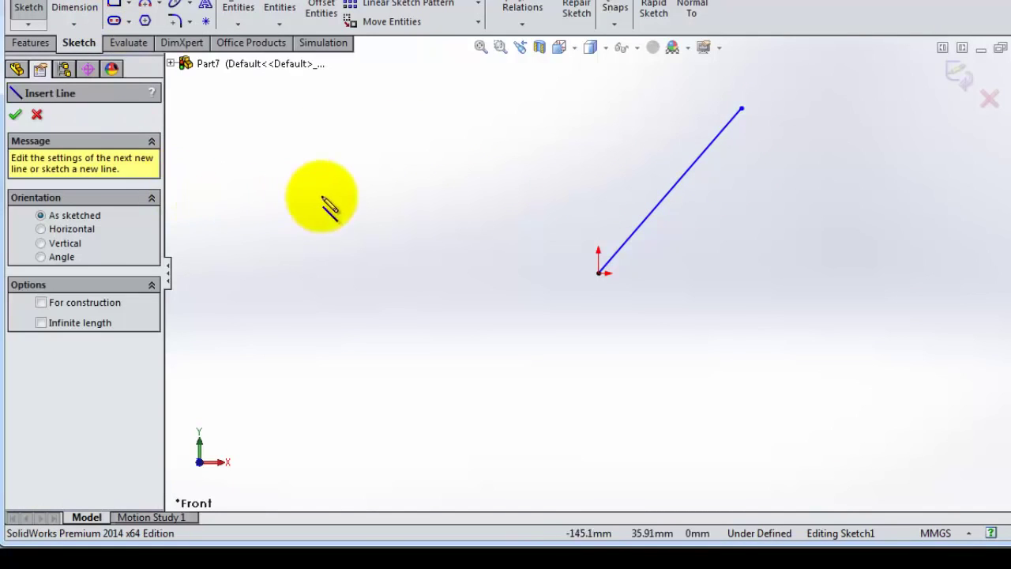
click(284, 137)
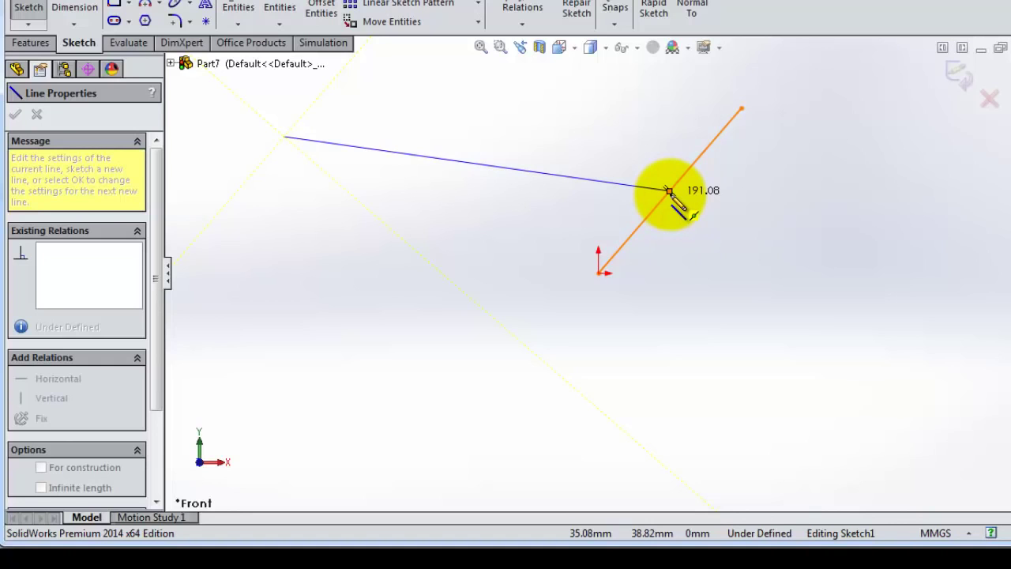
click(668, 191)
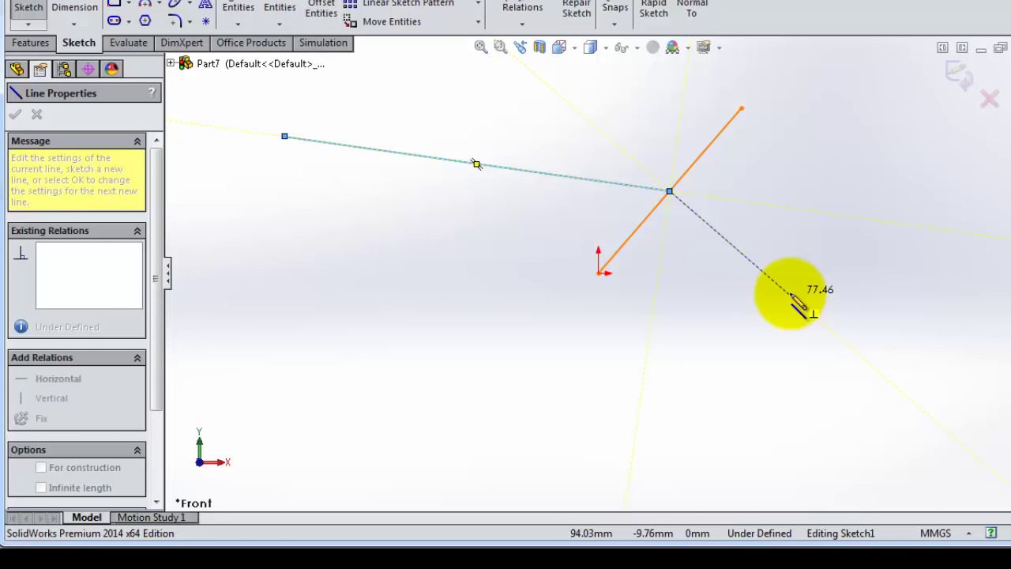
click(788, 294)
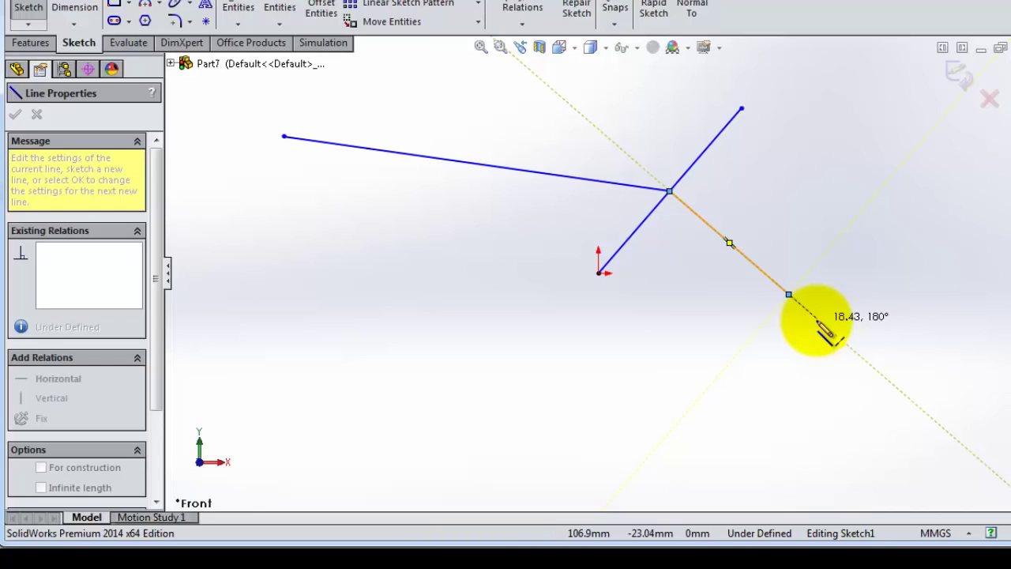
key(Escape)
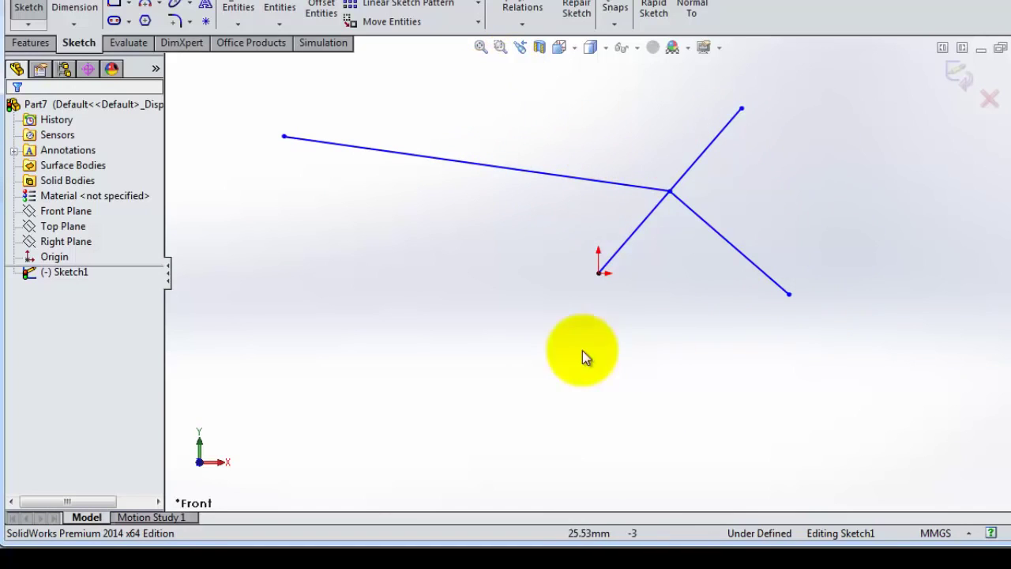
Step: Turn on View Sketch Relations and drag the junction point to X 35.48957552, Y 39.75519378
click(637, 49)
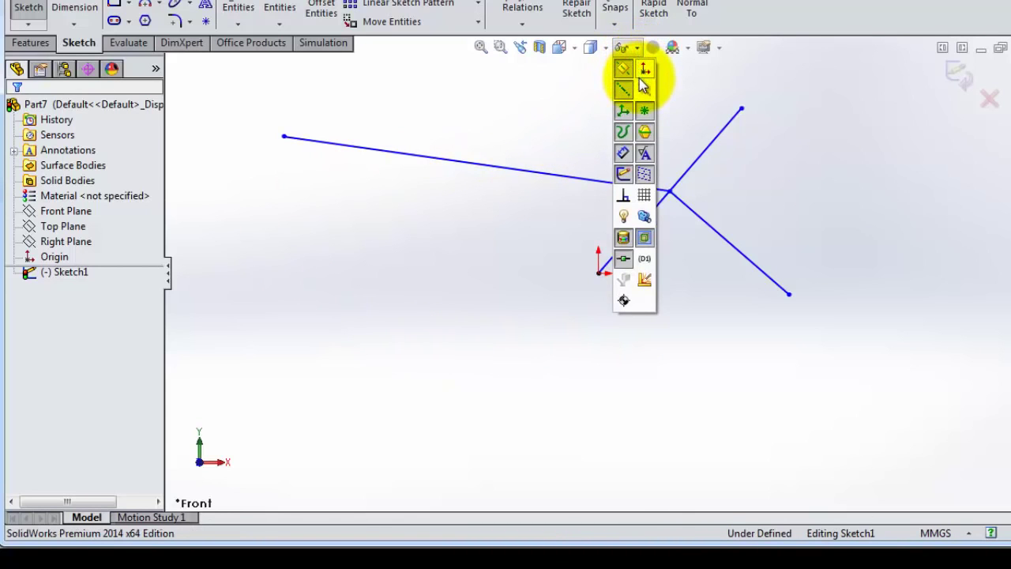
click(628, 201)
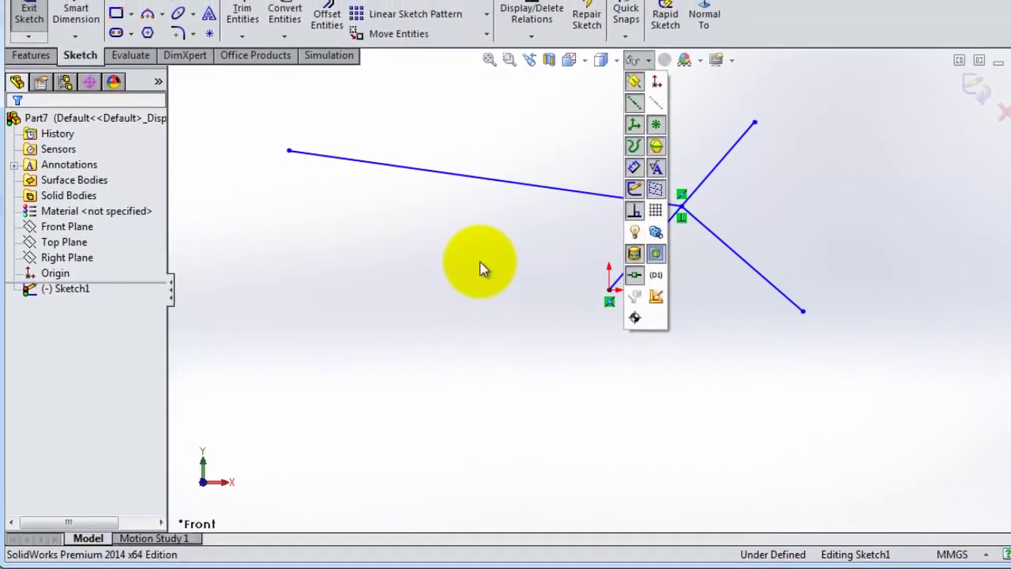
click(482, 260)
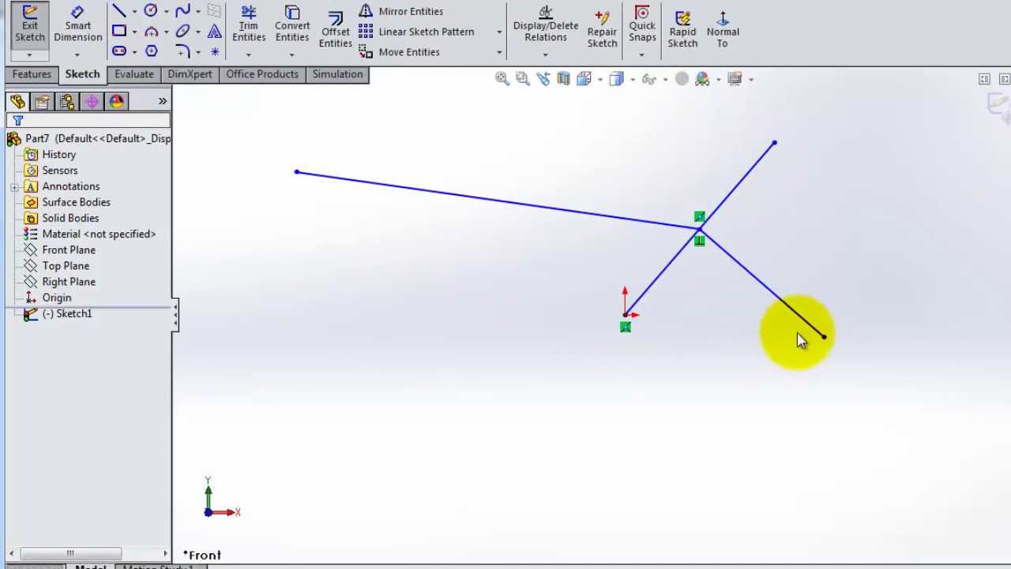
scroll(744, 208, down, 3)
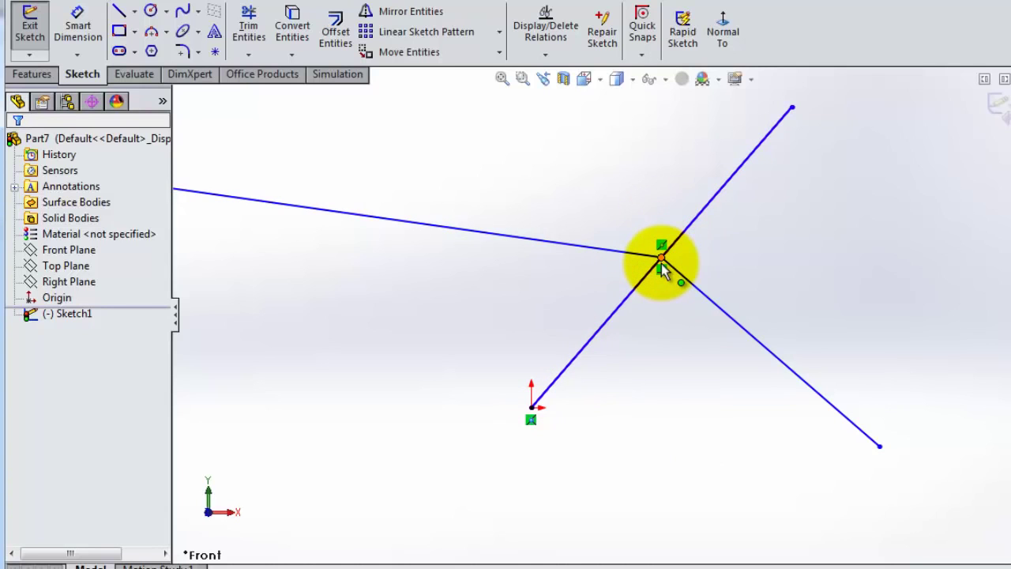
mouse_move(661, 260)
mouse_down()
mouse_move(671, 239)
mouse_move(650, 278)
mouse_move(677, 241)
mouse_move(646, 280)
mouse_move(672, 249)
mouse_move(677, 287)
mouse_move(668, 256)
mouse_move(662, 265)
mouse_up()
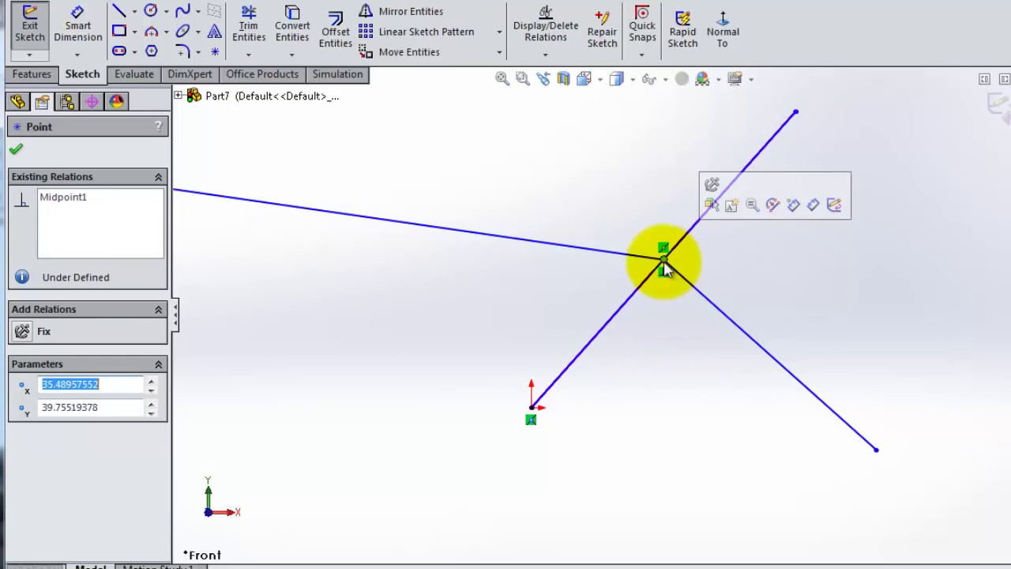
Step: Select the junction's midpoint relation and drag the upper-left line away, to 194.63501749 long at 351.81383335°
click(664, 249)
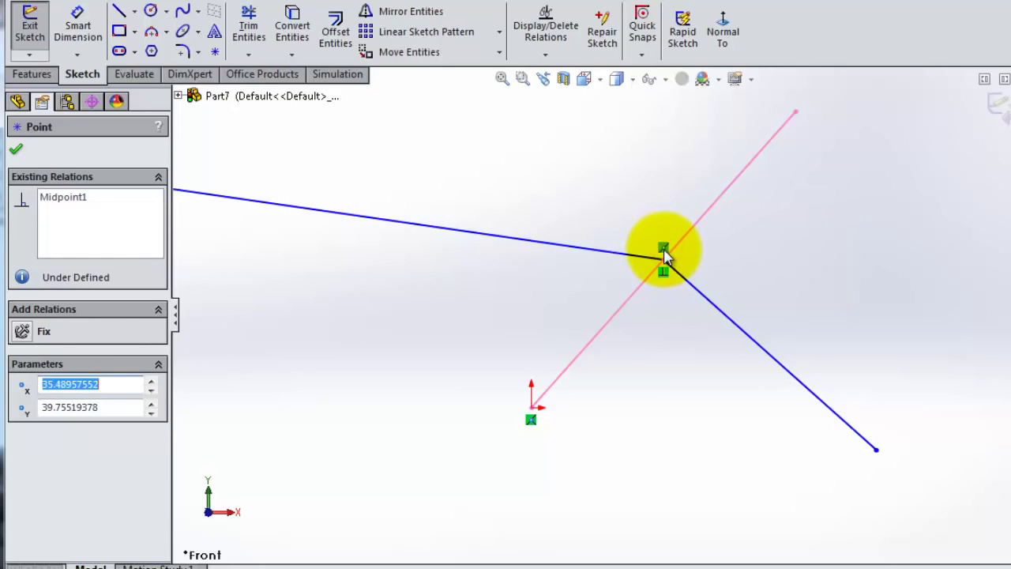
right_click(664, 251)
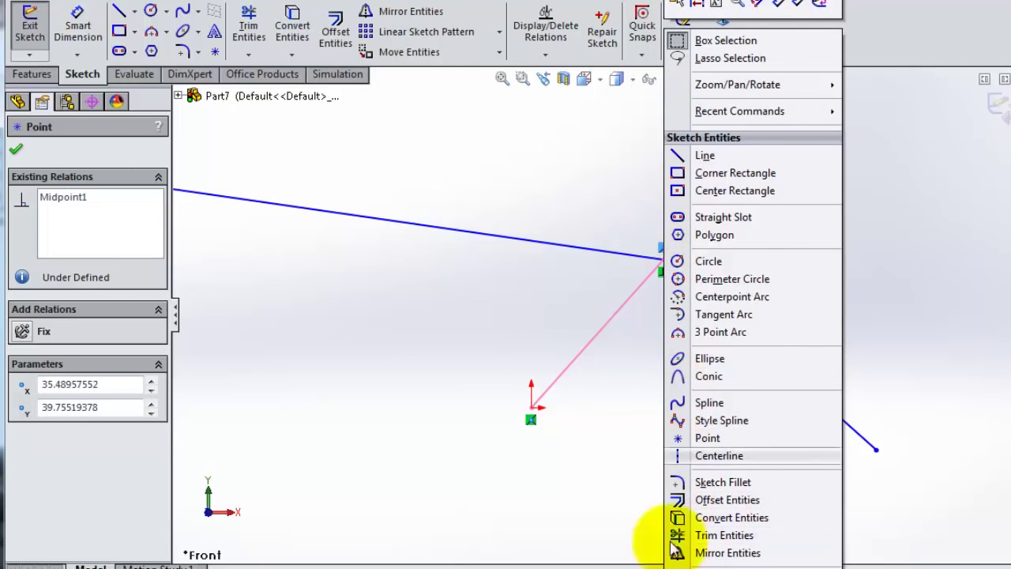
click(582, 180)
click(663, 249)
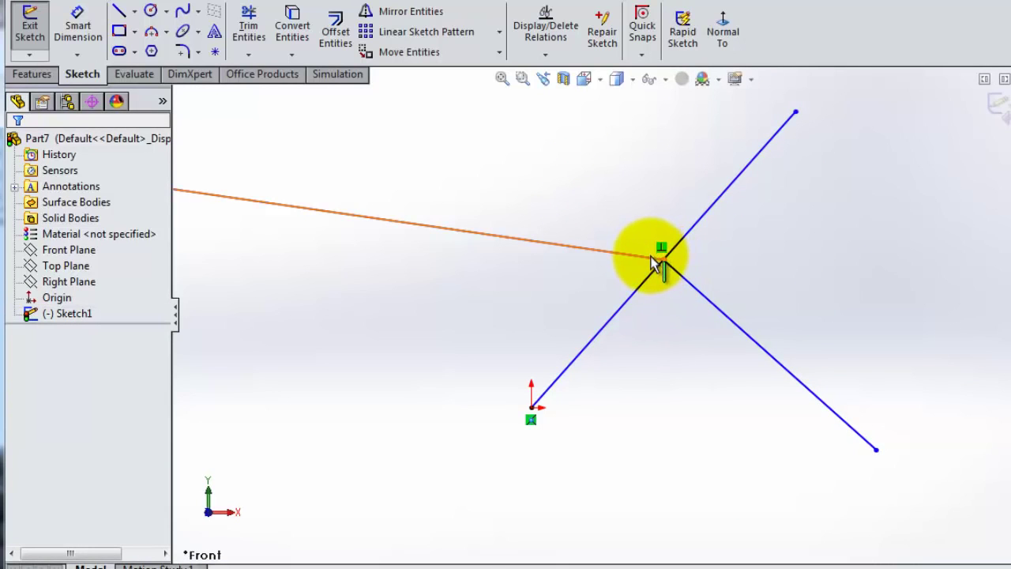
drag(658, 266, 473, 246)
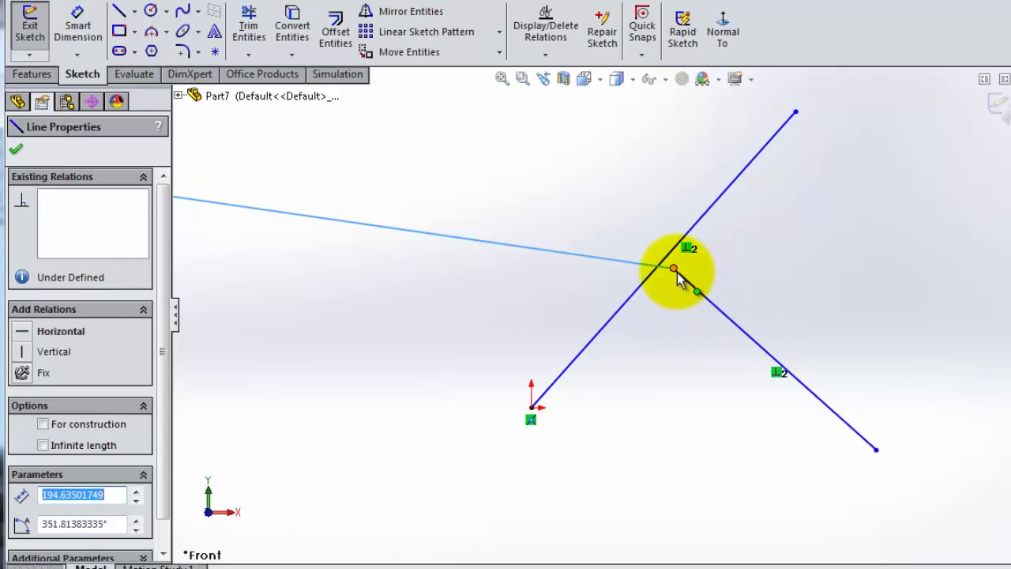
Step: Drag the long line's end back onto the midpoint and turn off View Sketch Relations
mouse_move(676, 272)
mouse_down()
mouse_move(655, 256)
mouse_move(668, 278)
mouse_up()
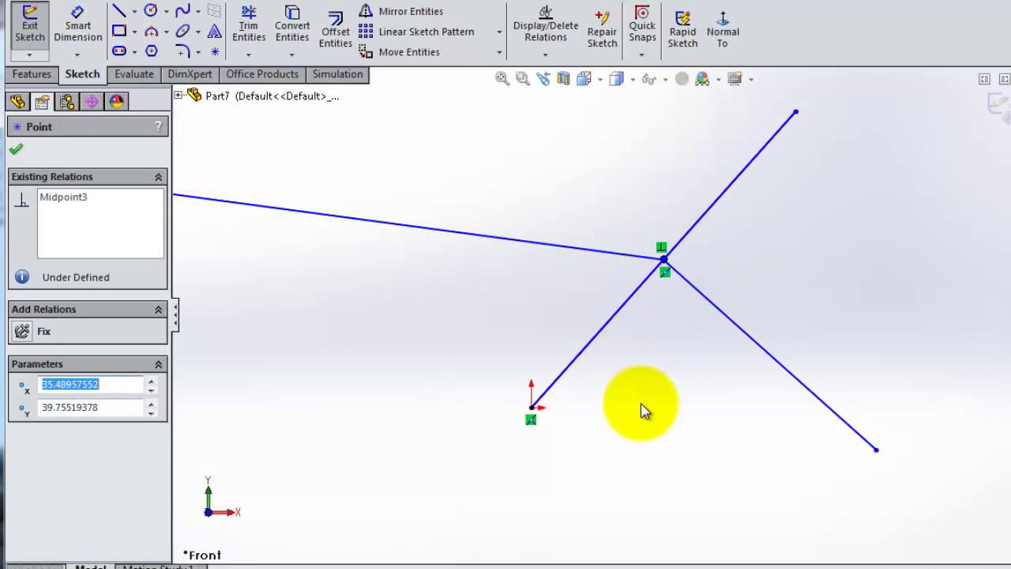
scroll(641, 409, up, 3)
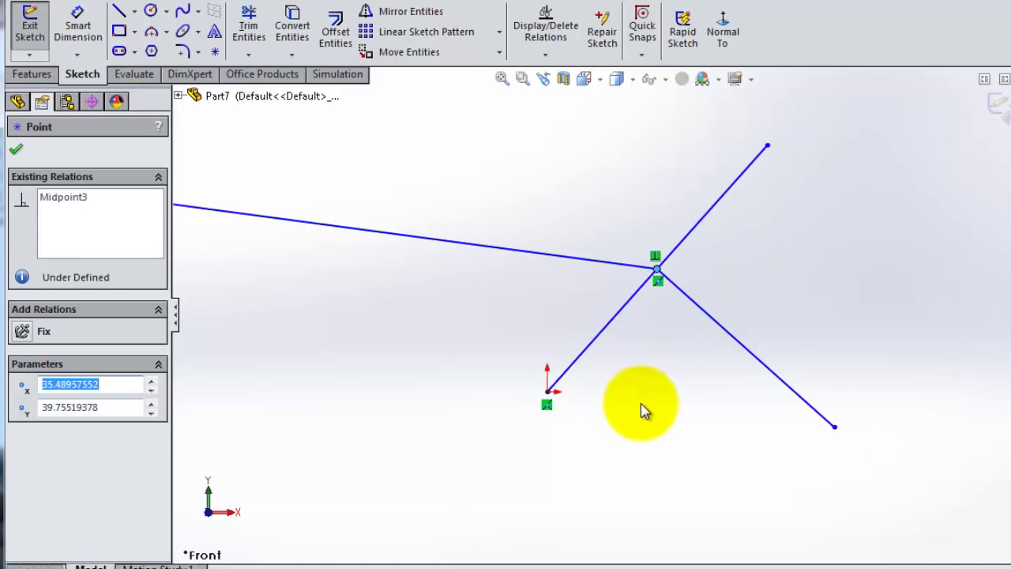
click(666, 80)
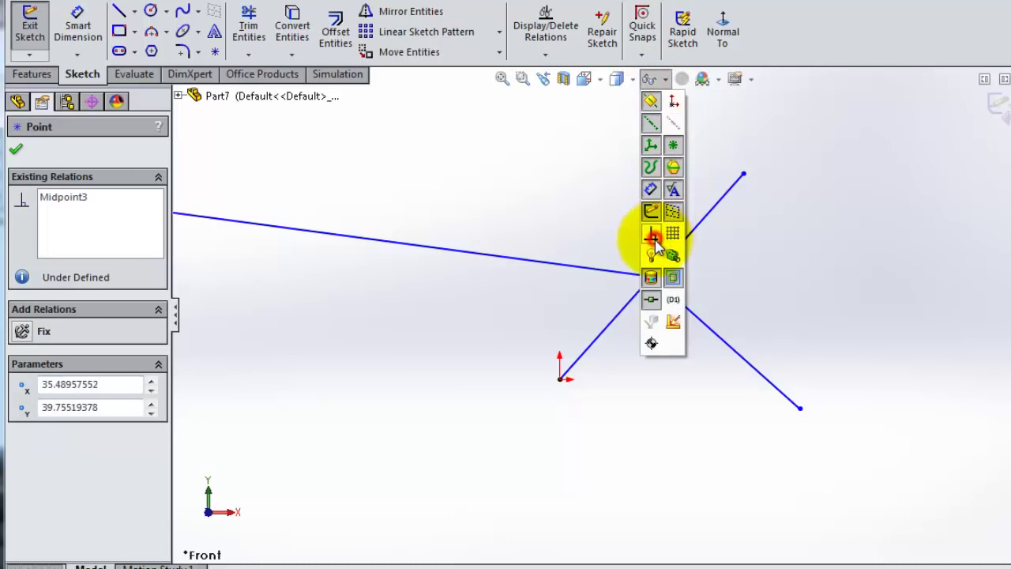
scroll(610, 299, down, 2)
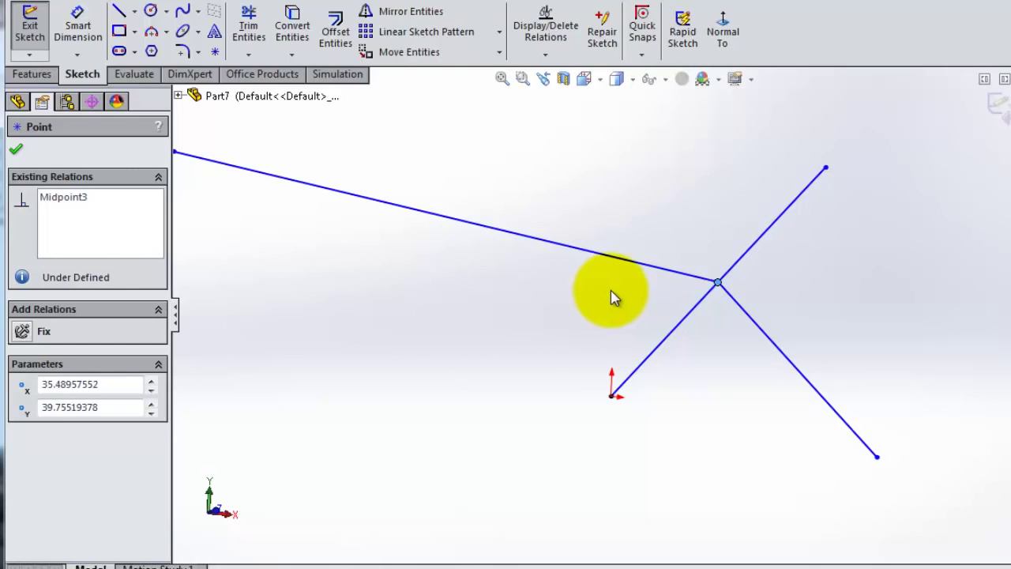
scroll(610, 290, up, 2)
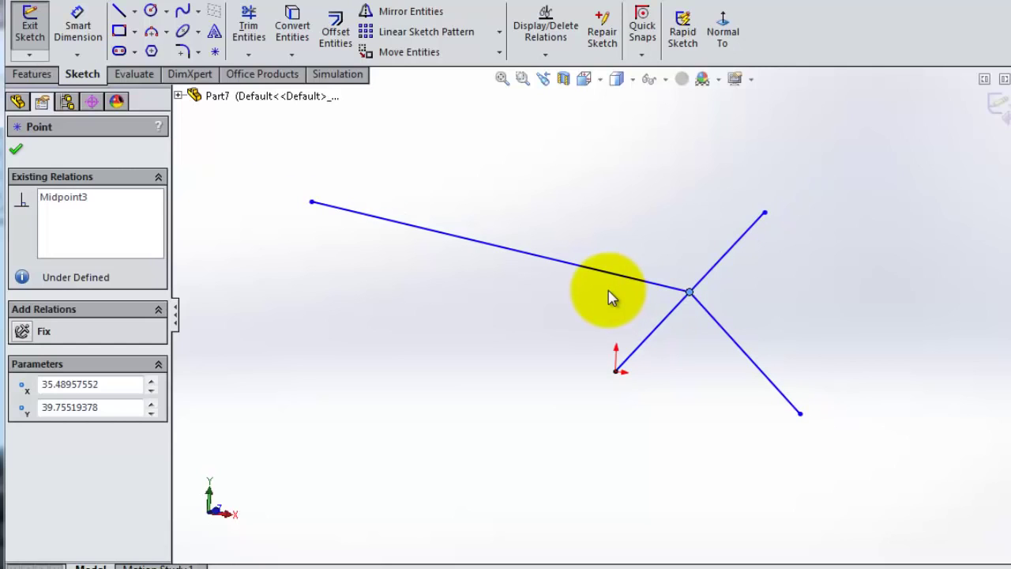
scroll(610, 299, down, 1)
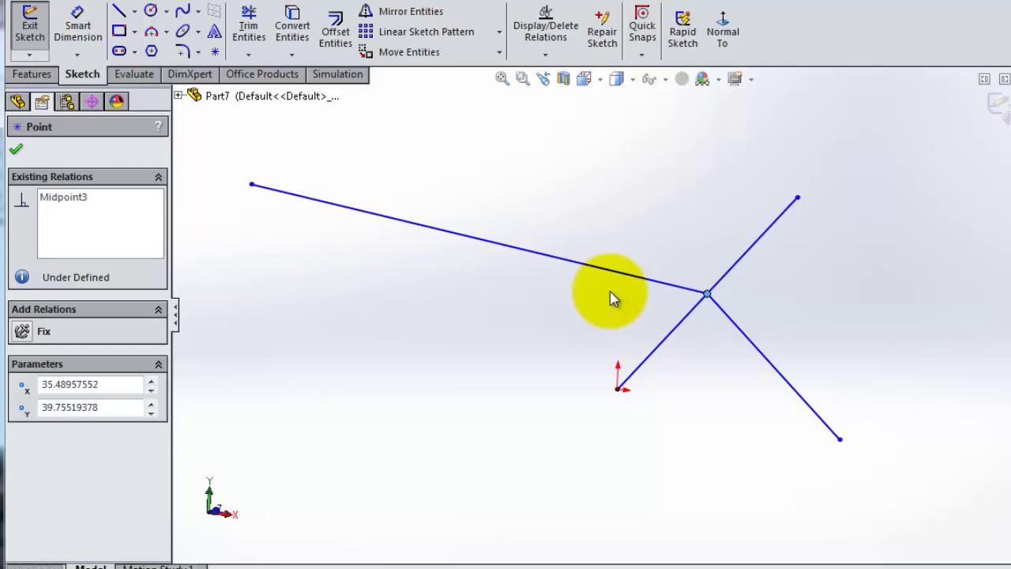